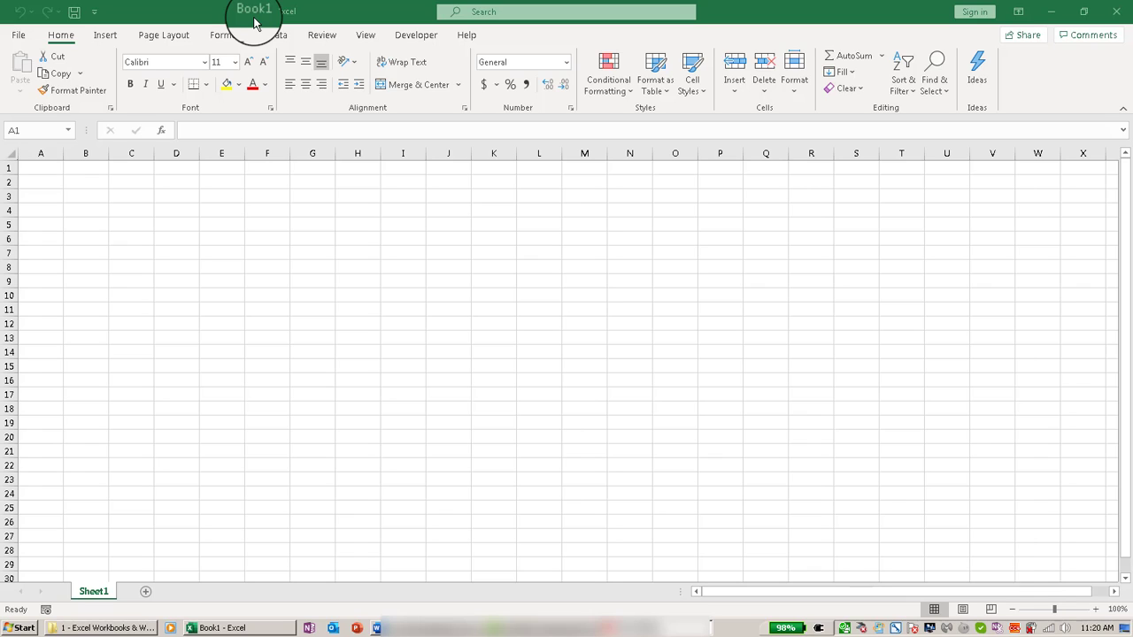
Step: Create a second workbook from the blank workbook template
left_click(18, 36)
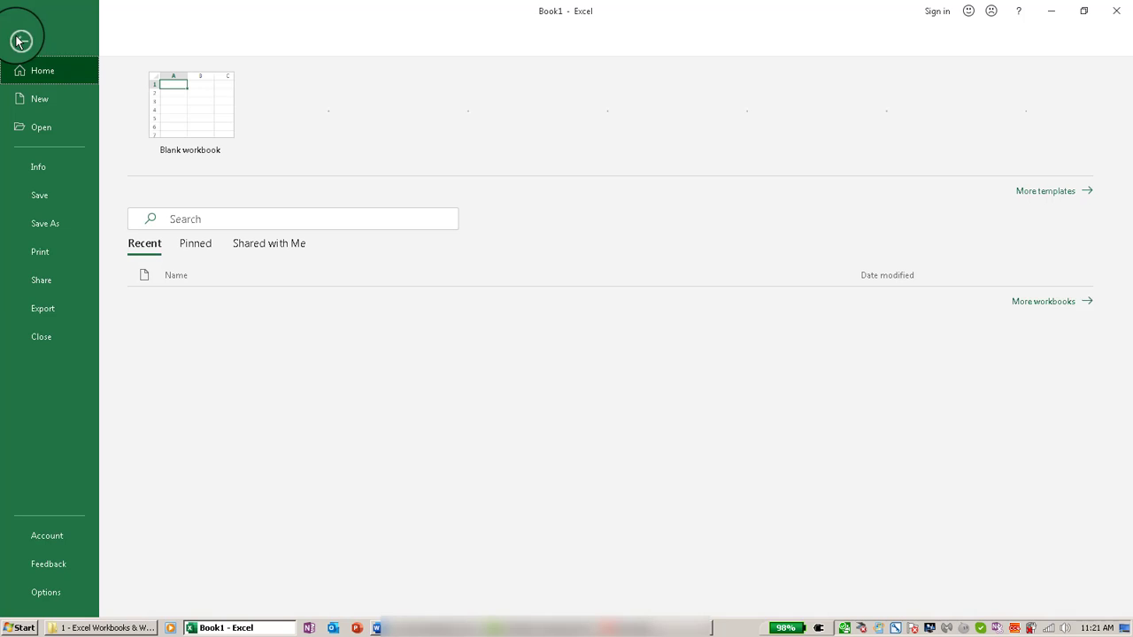
left_click(37, 104)
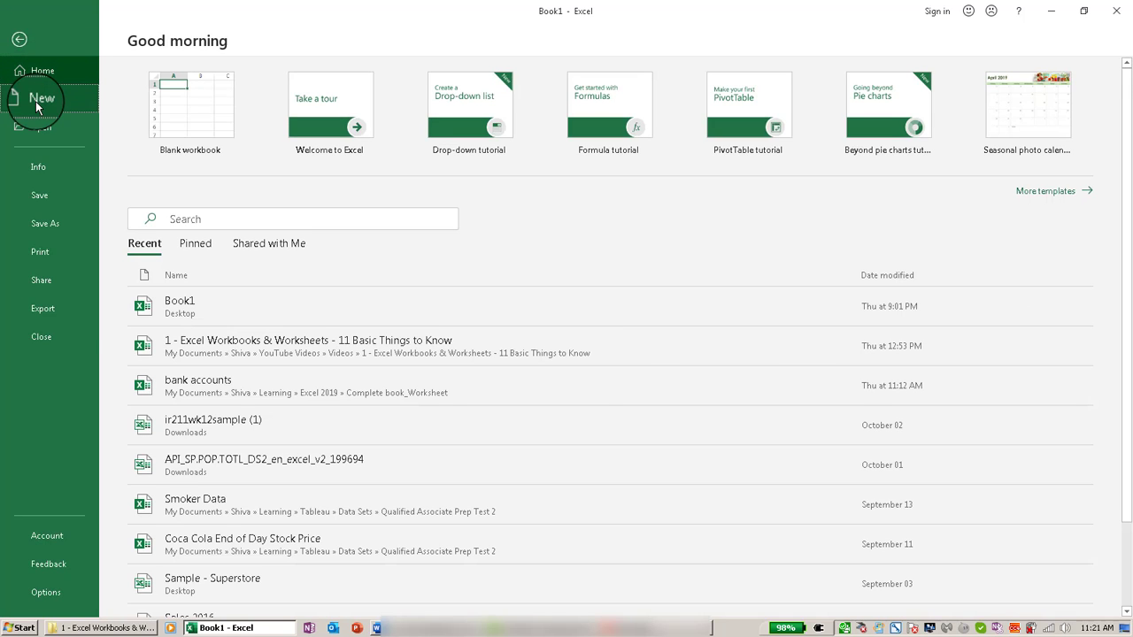
left_click(214, 164)
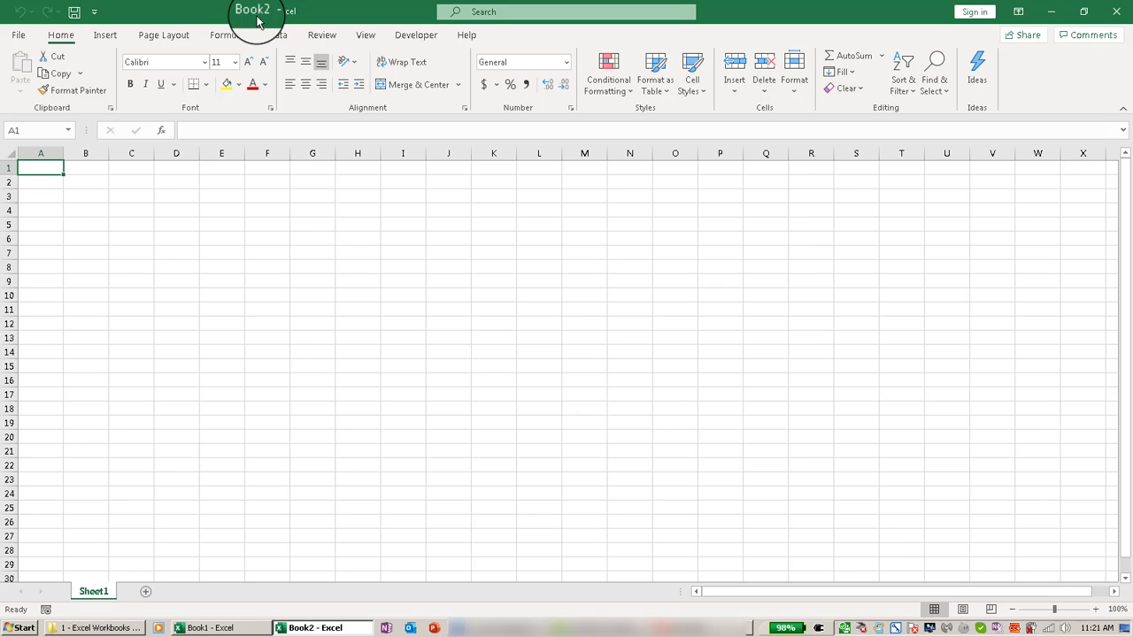
Step: Switch to the Book1 workbook and back to Book2
mouse_move(234, 631)
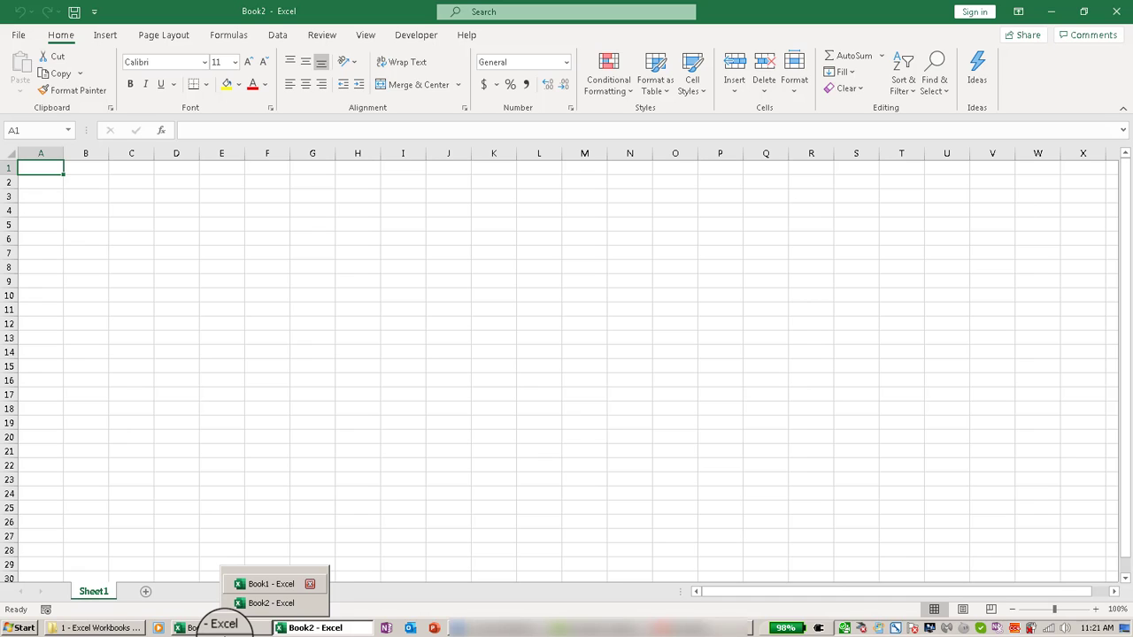
left_click(211, 628)
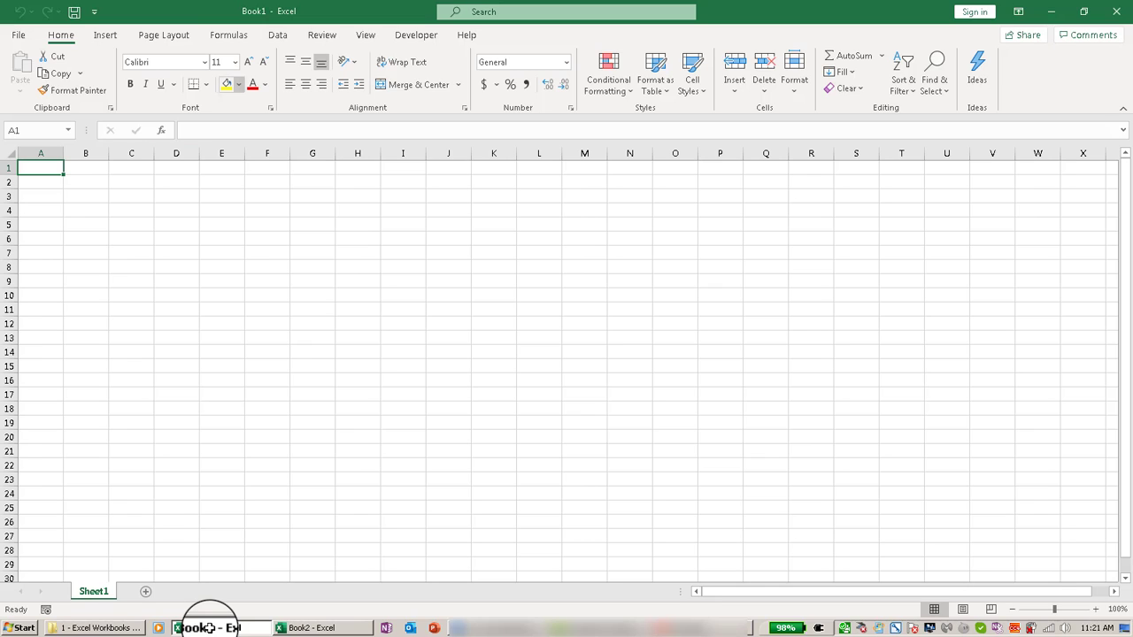
left_click(303, 628)
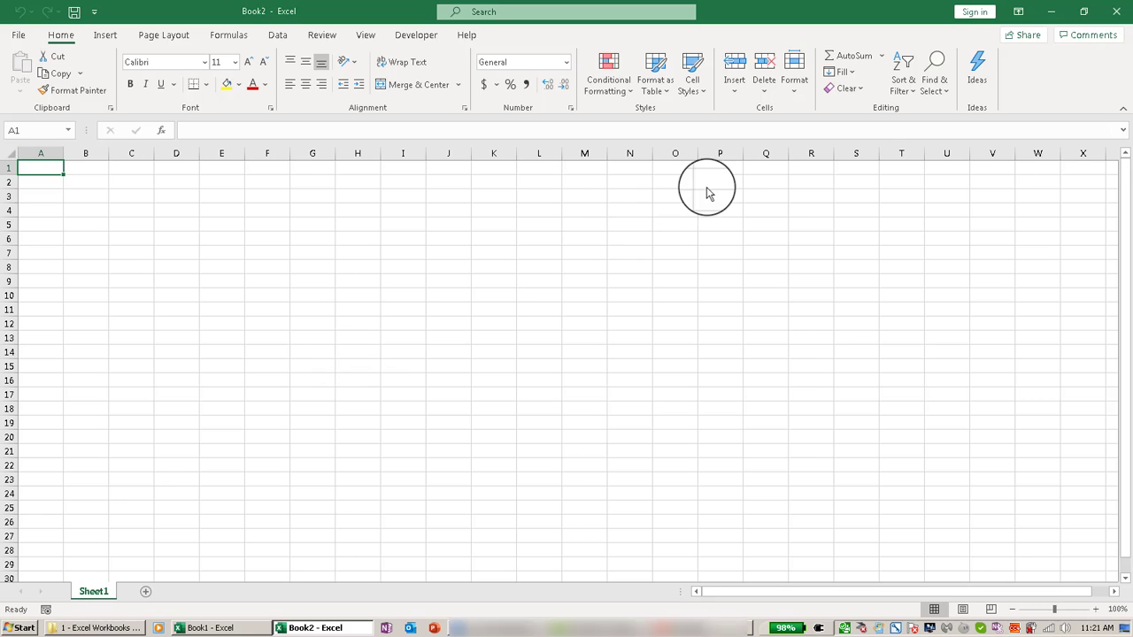
Step: Restore the Book2 window down from full screen and move it aside so both open workbooks can be seen
left_click(1085, 16)
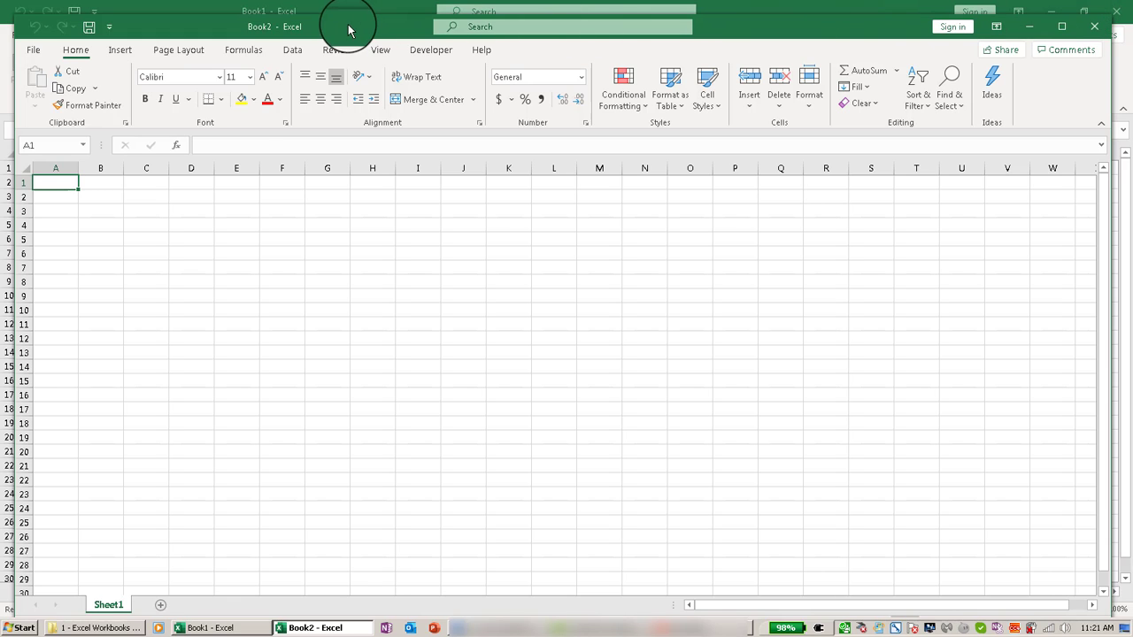
left_click_drag(295, 33, 617, 21)
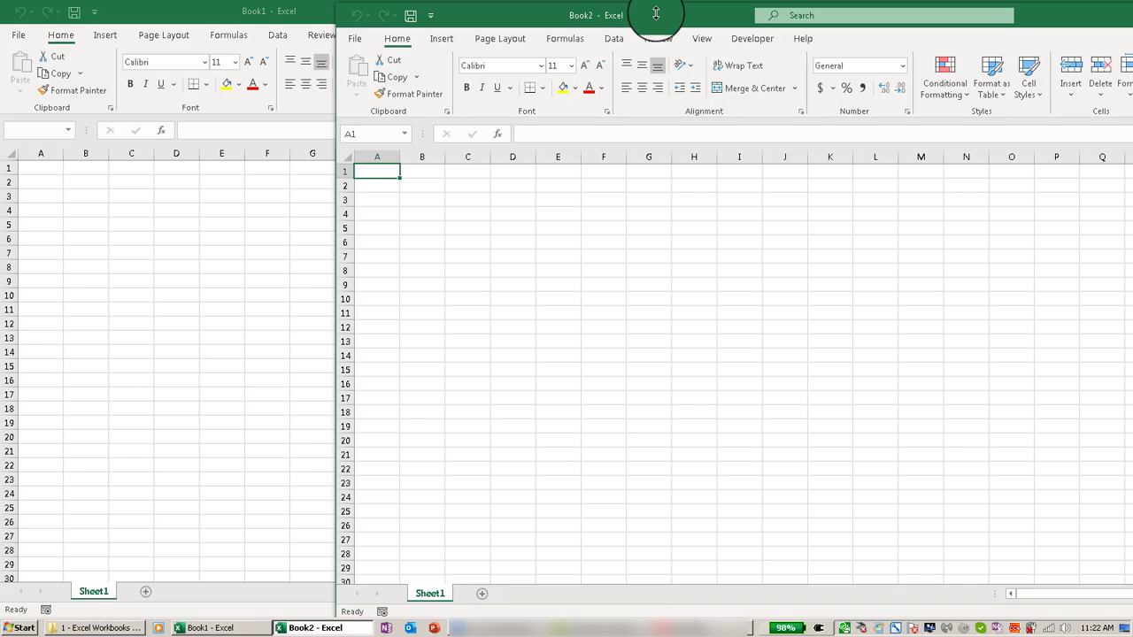
left_click_drag(656, 14, 669, 12)
left_click(395, 178)
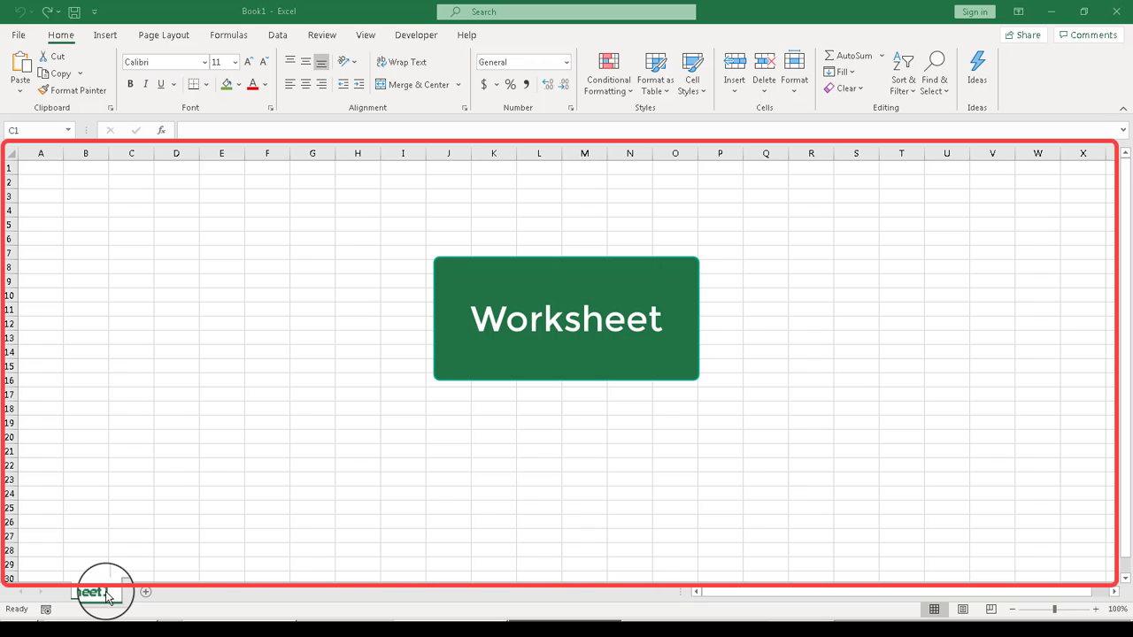
Step: Select rows 1, 2 and 3 in turn, then columns A, B and C one at a time
left_click(8, 167)
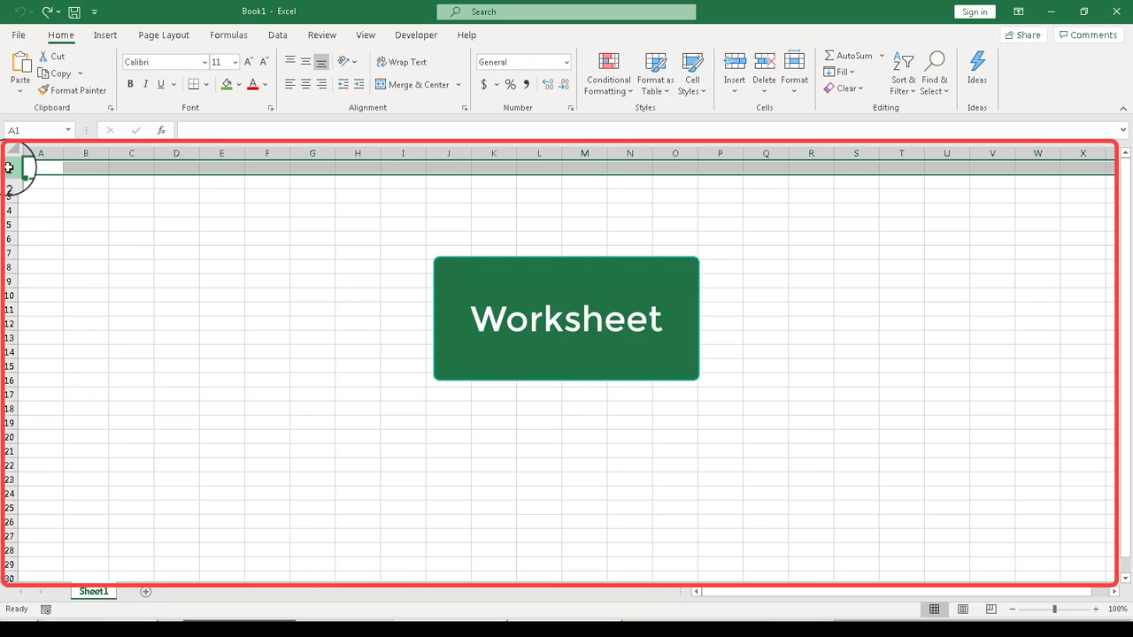
left_click(12, 182)
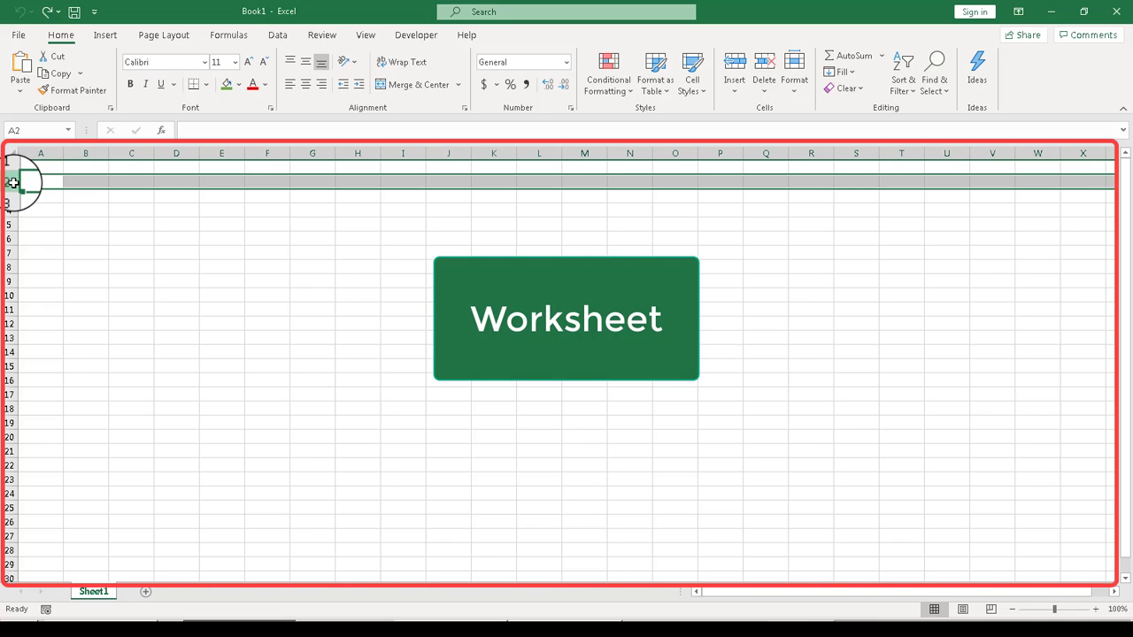
left_click(12, 196)
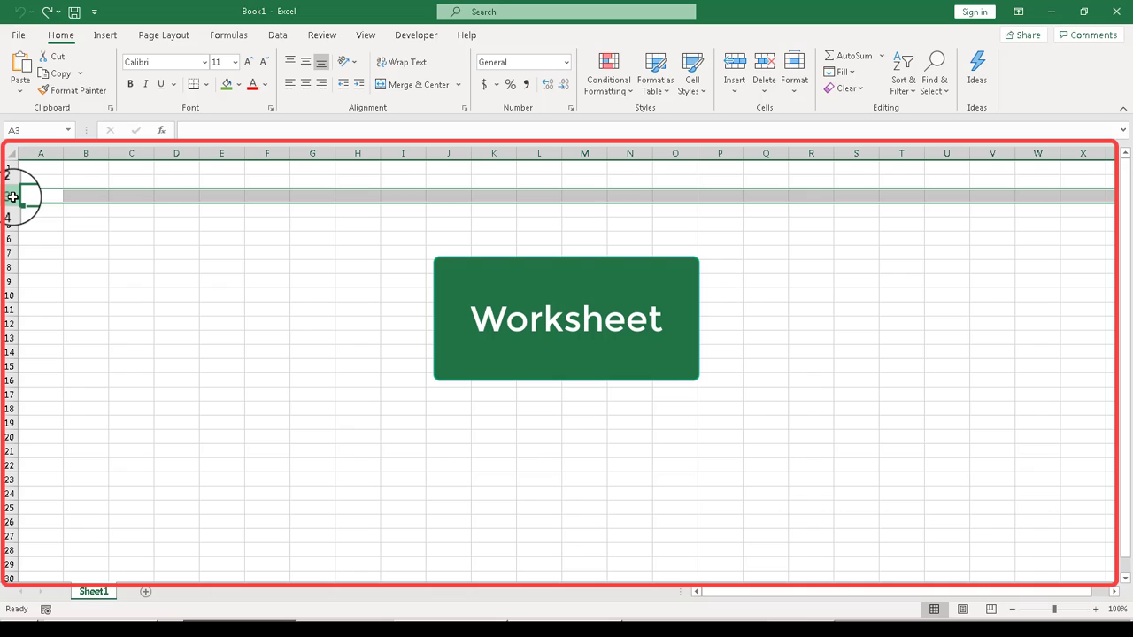
left_click(35, 152)
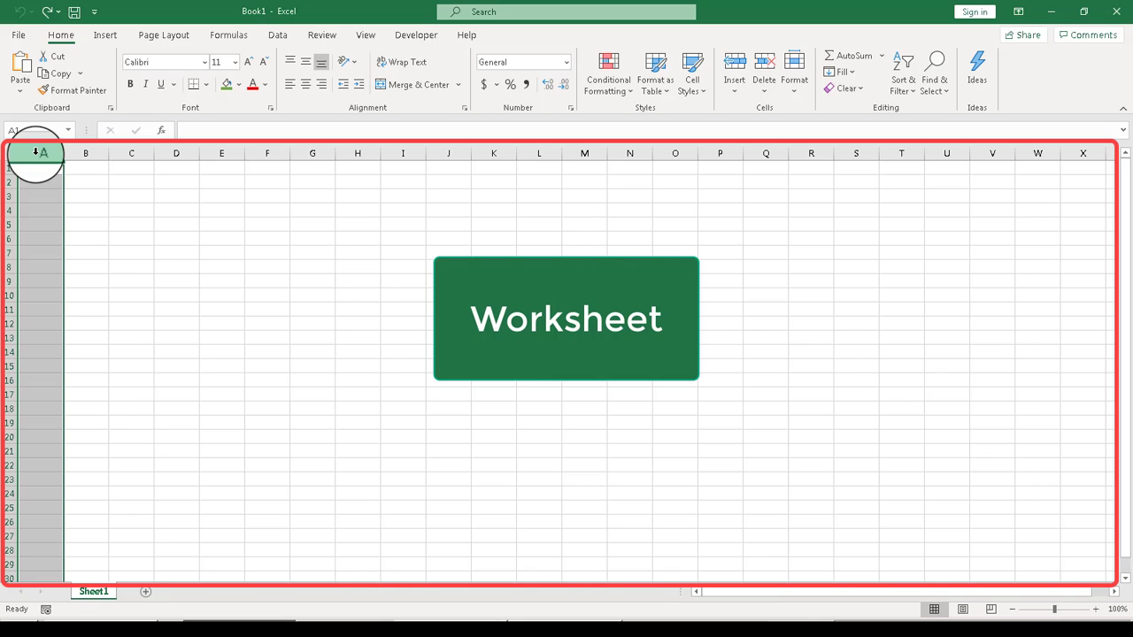
left_click(80, 153)
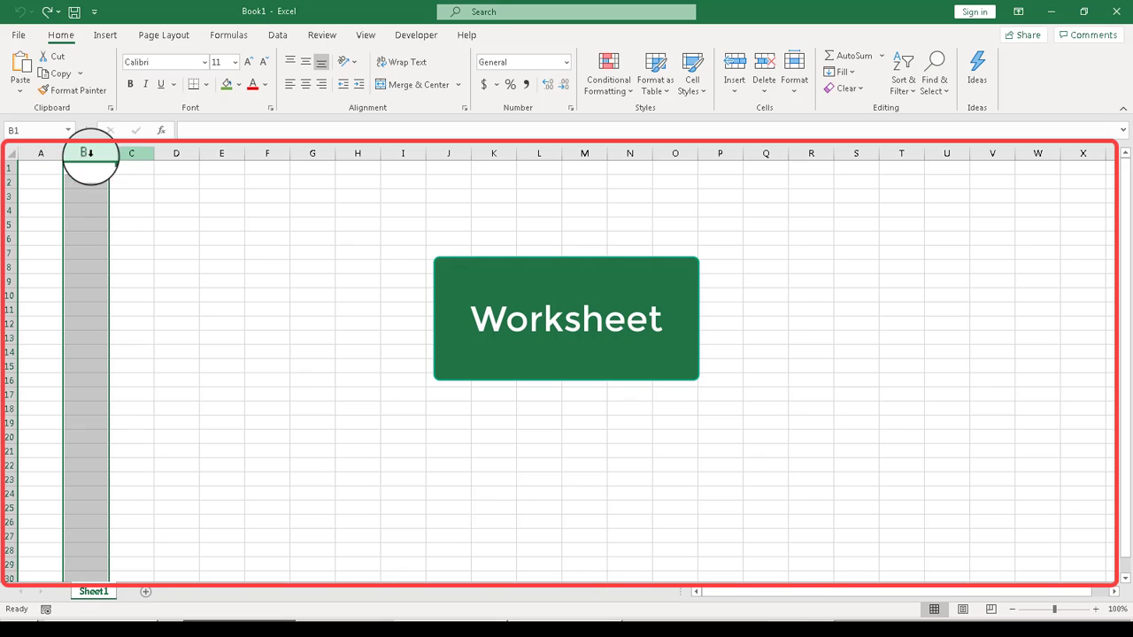
left_click(132, 154)
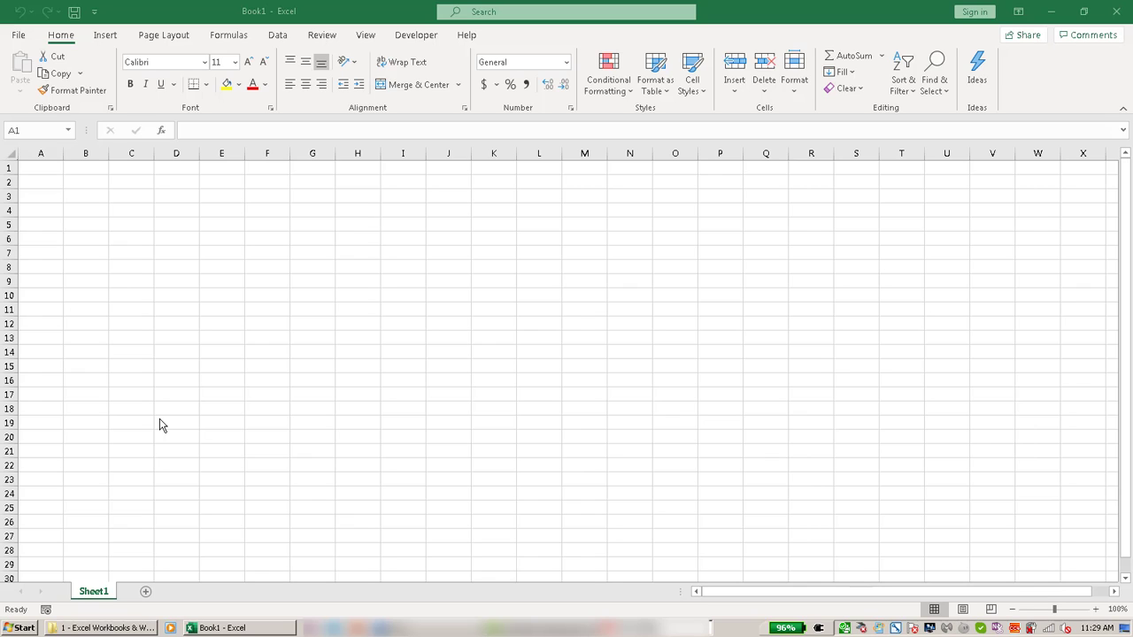
Step: Select individual cells, including A1 and the sales total in B6, to view their references and contents
left_click(45, 167)
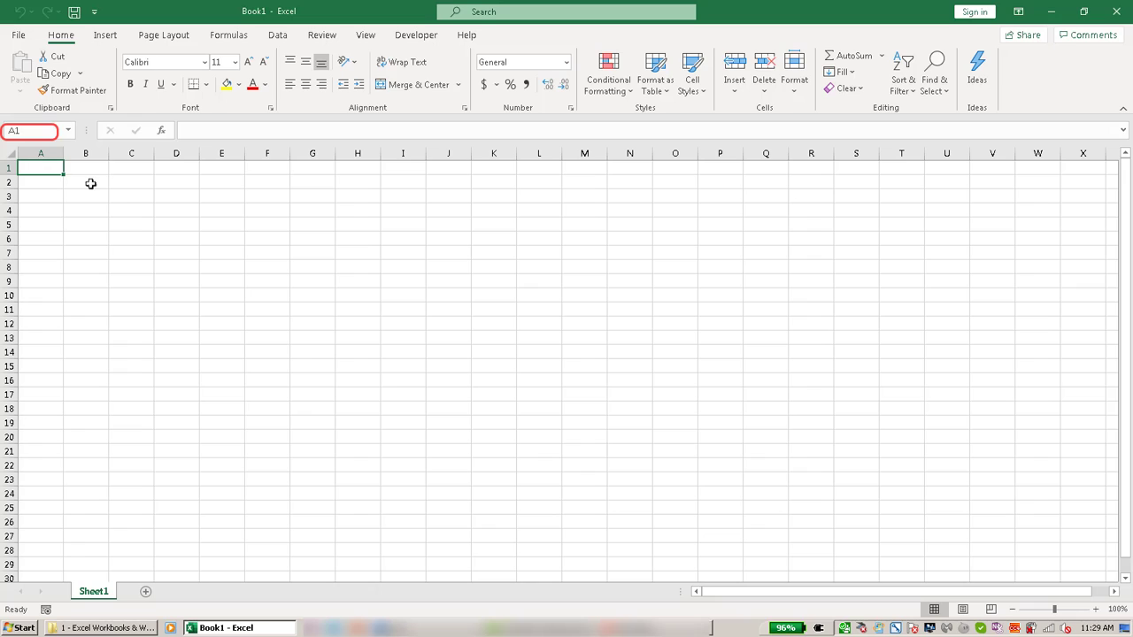
left_click(213, 228)
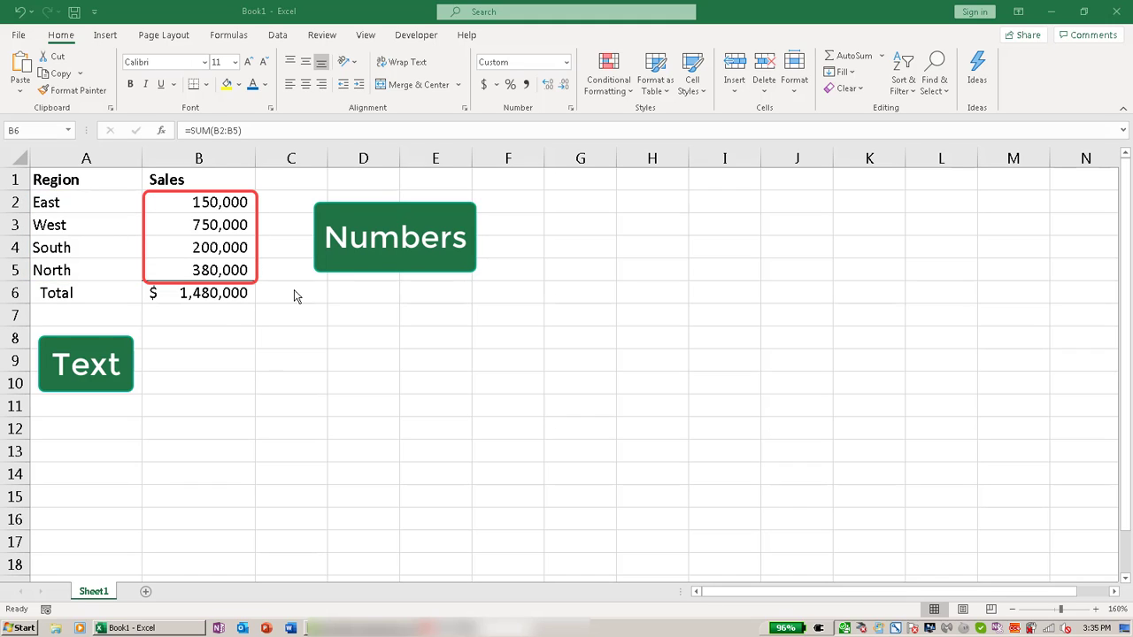
left_click(217, 294)
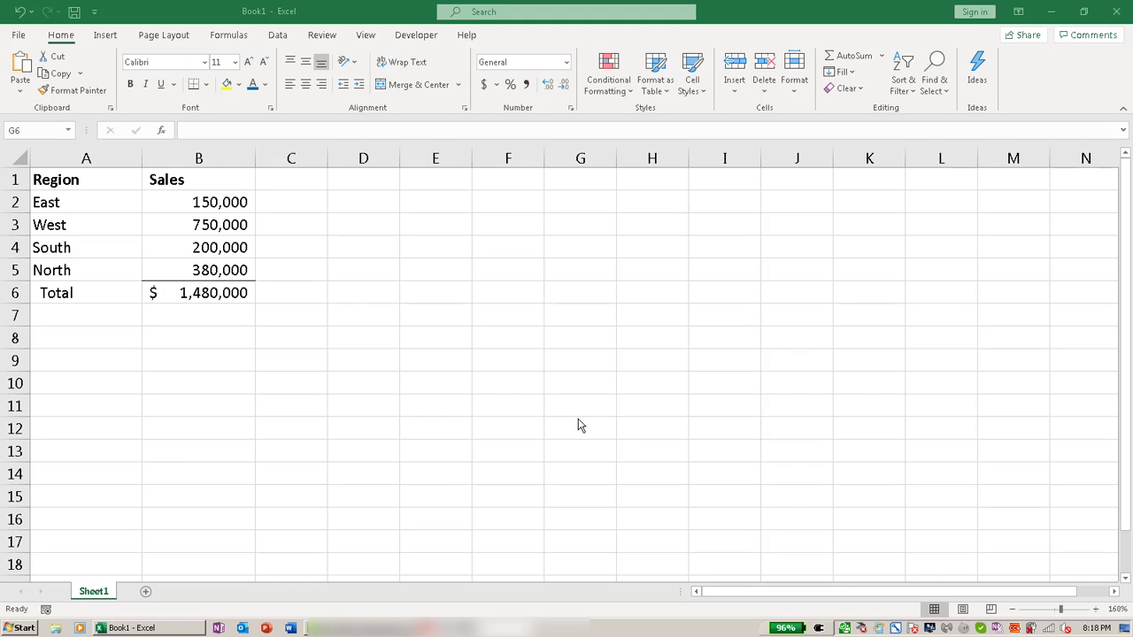
Step: Insert a 2-D clustered column chart from the region and sales data in A2:B5, leaving out the total
left_click(84, 202)
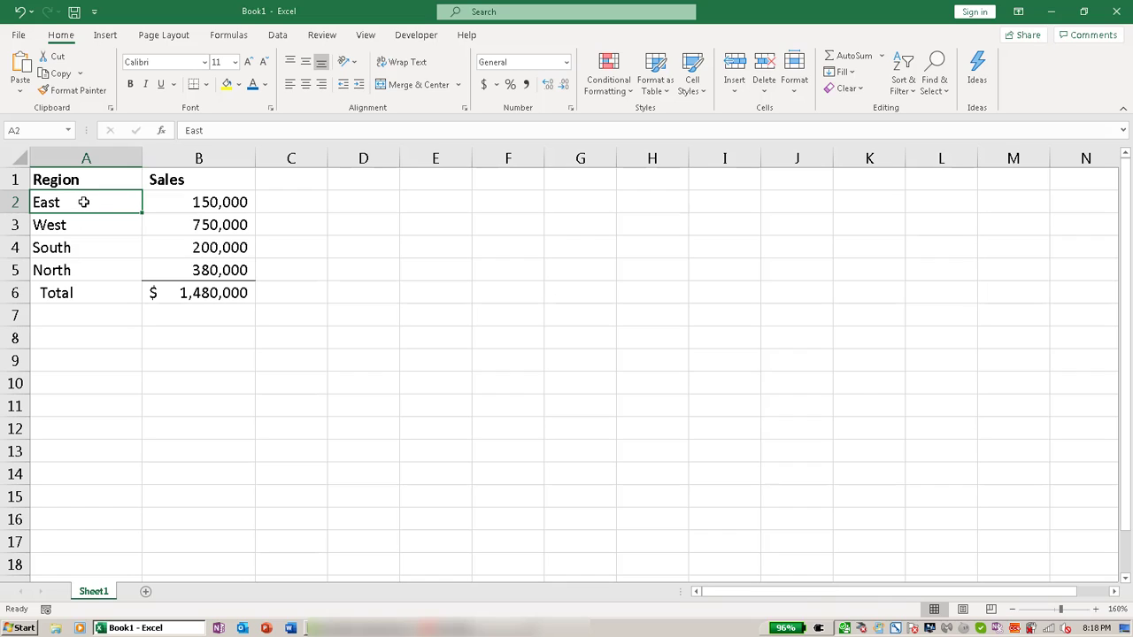
left_click_drag(84, 202, 218, 270)
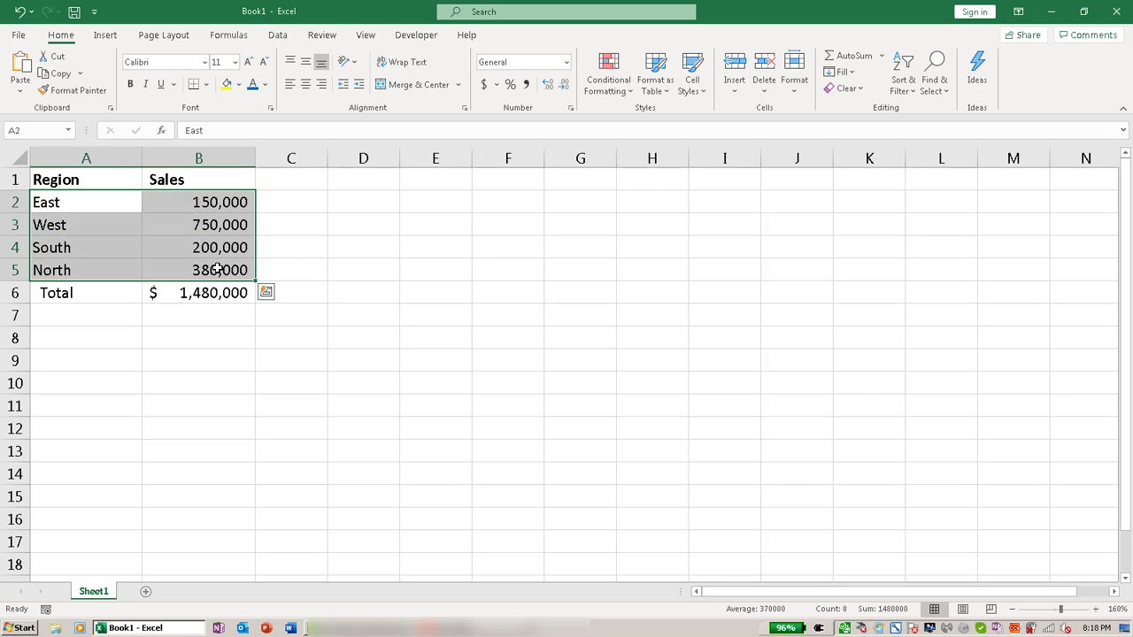
left_click(105, 37)
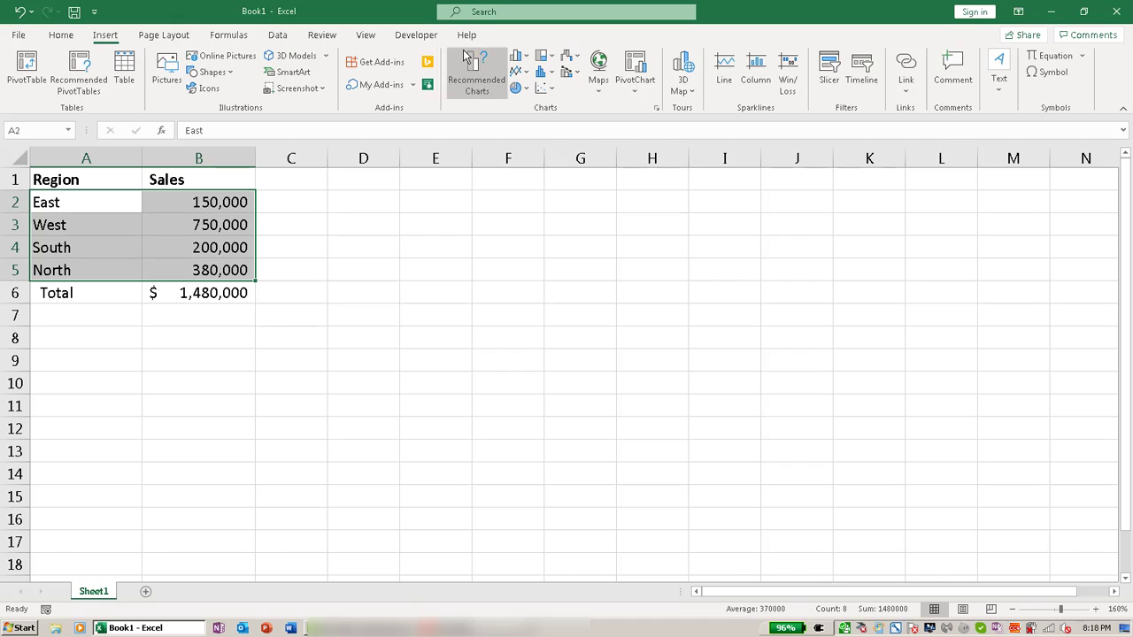
left_click(513, 64)
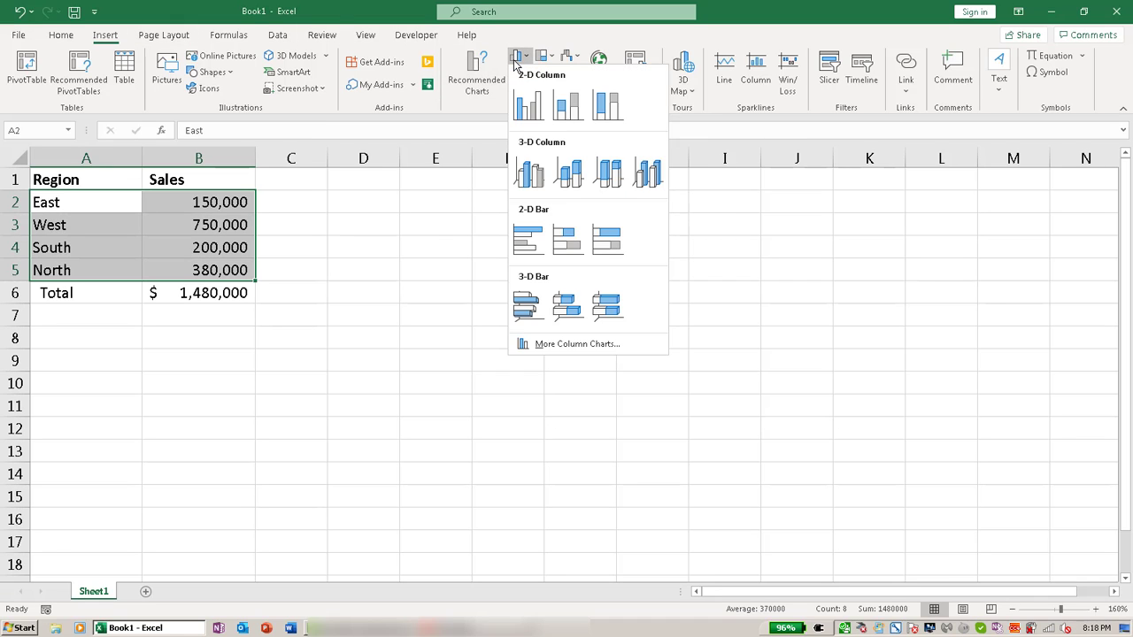
left_click(528, 108)
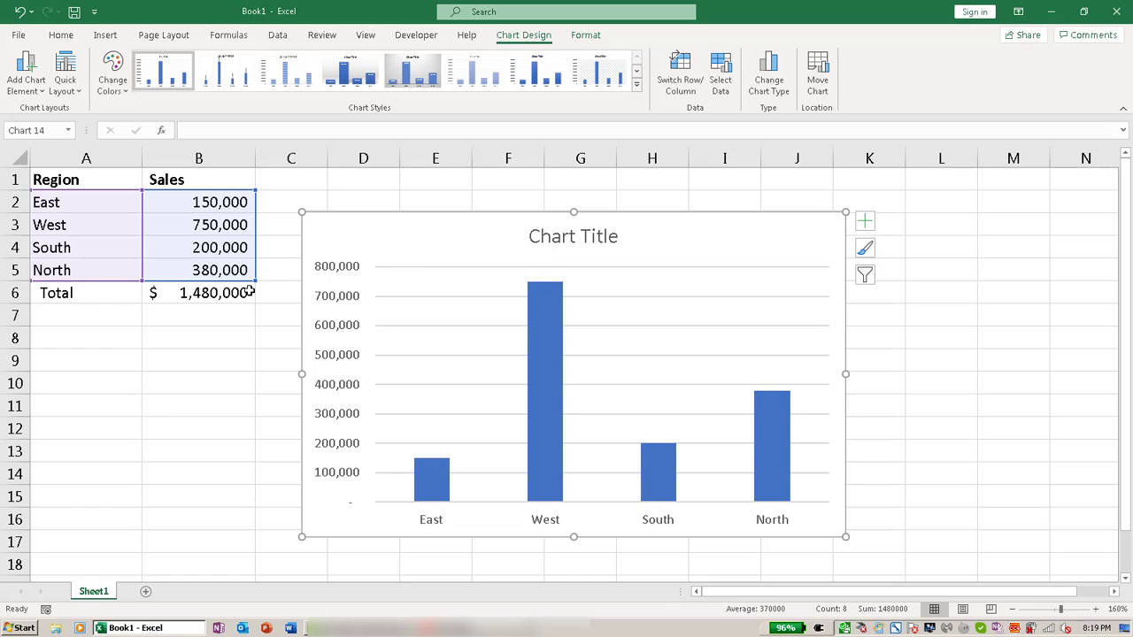
Step: Check the chart's source cells A2 and B2, and move the chart so its upper-left corner sits at cell D2
left_click(223, 312)
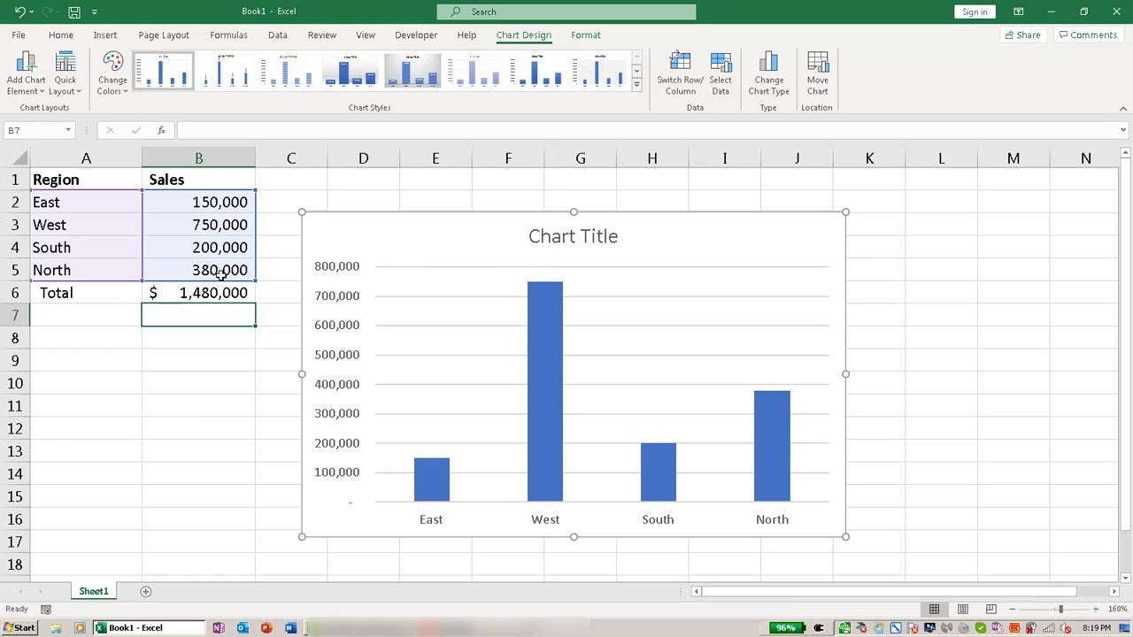
left_click(78, 202)
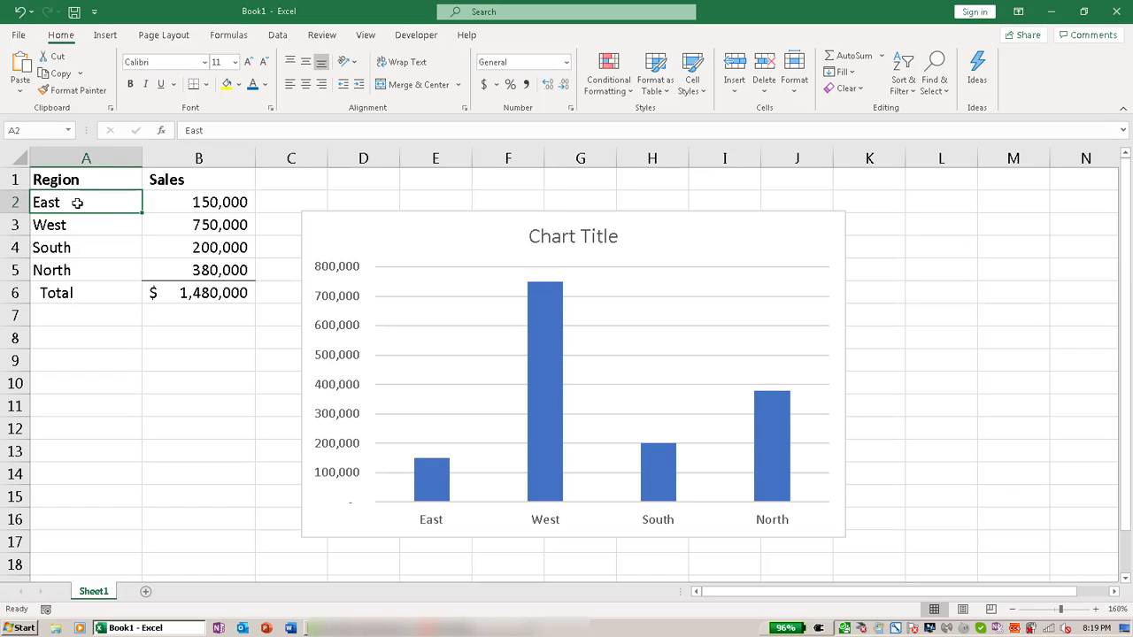
left_click(197, 203)
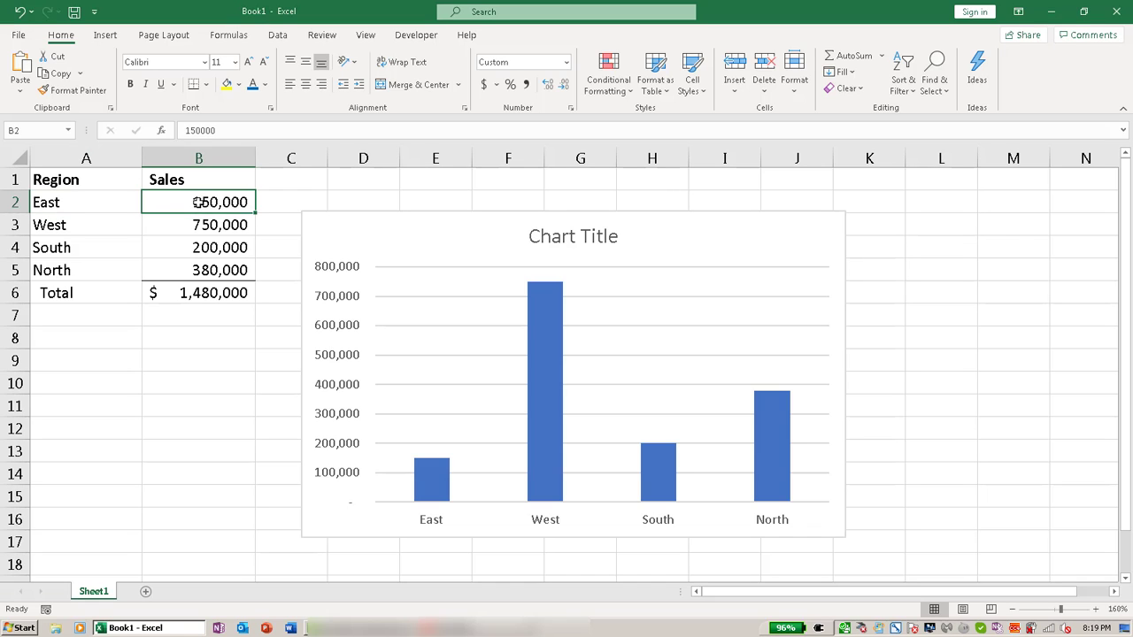
left_click(458, 229)
mouse_move(460, 232)
left_mouse_down()
mouse_move(483, 204)
mouse_move(490, 313)
mouse_move(620, 321)
mouse_move(612, 245)
mouse_move(475, 224)
mouse_move(486, 205)
left_mouse_up()
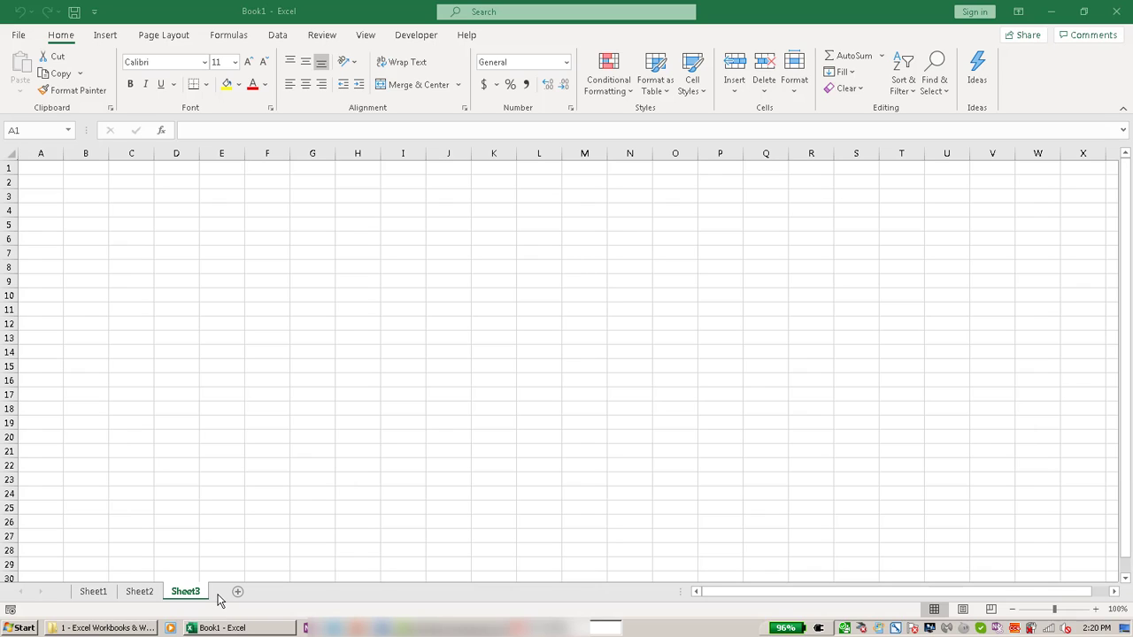
Step: Add a new worksheet directly after Sheet1, and insert another worksheet in front of the new one
left_click(95, 595)
left_click(93, 593)
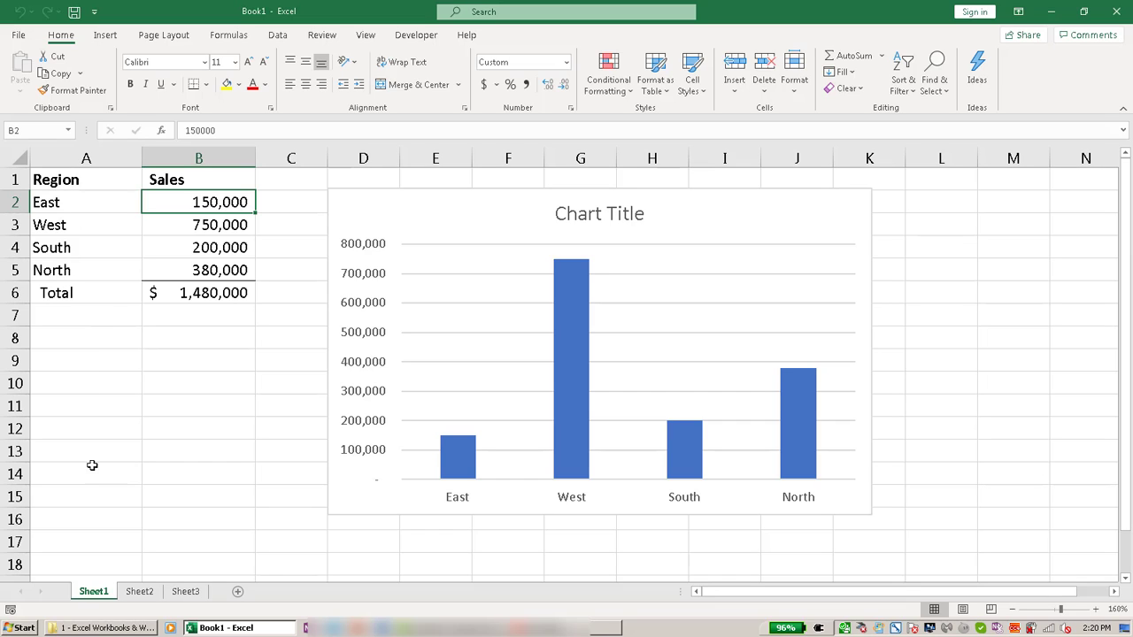
left_click(237, 600)
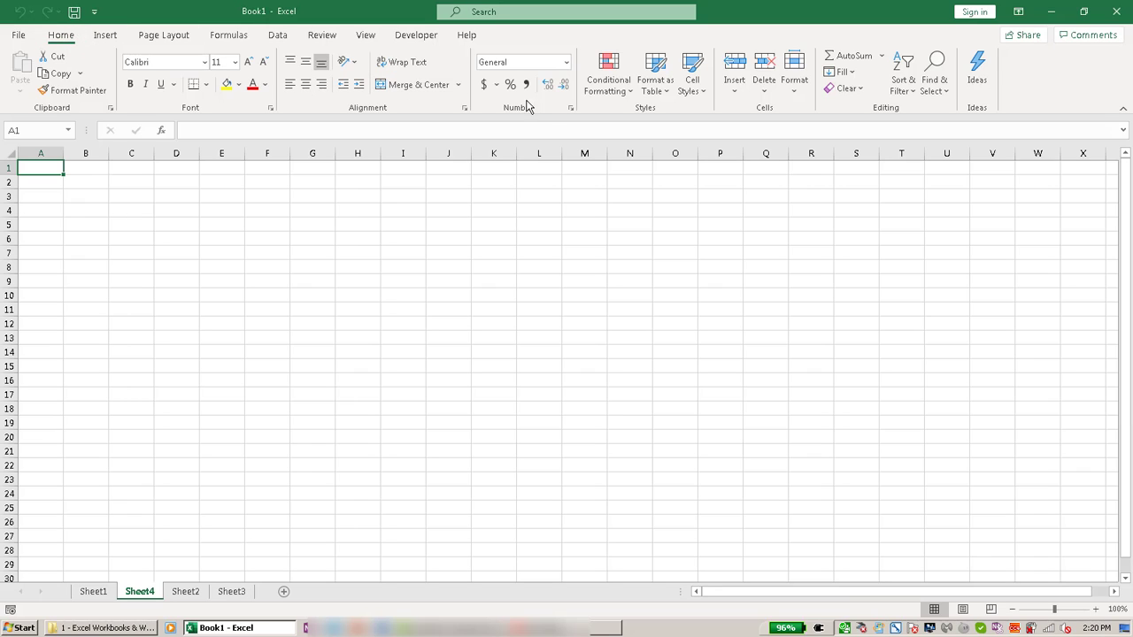
left_click(736, 88)
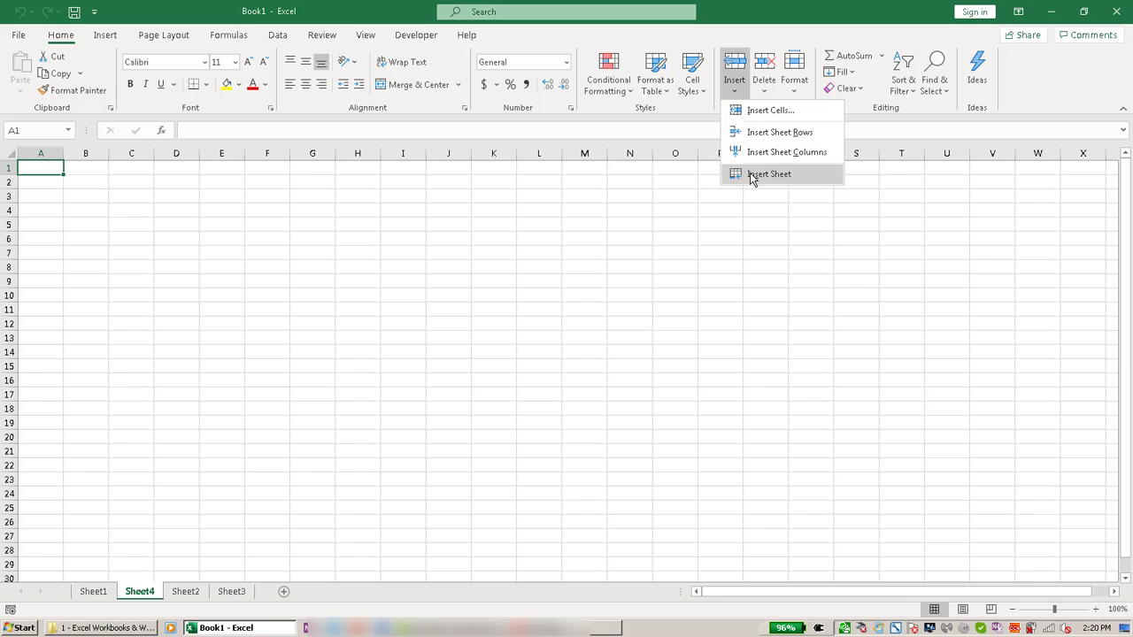
left_click(768, 175)
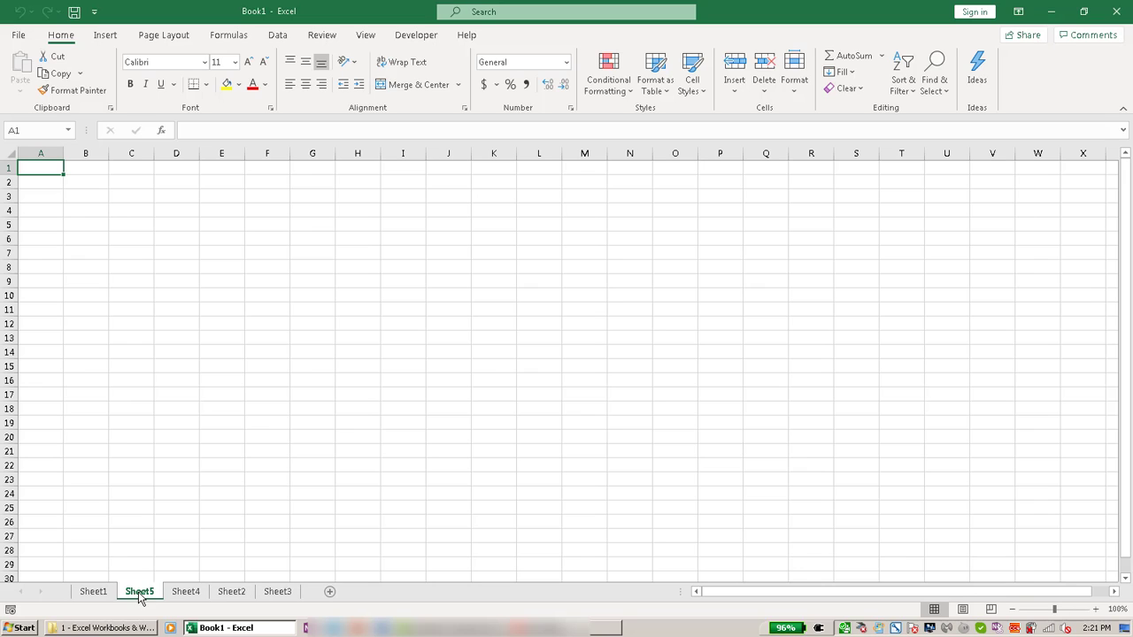
Step: Delete the worksheets Sheet5 and Sheet4 from the workbook
right_click(138, 599)
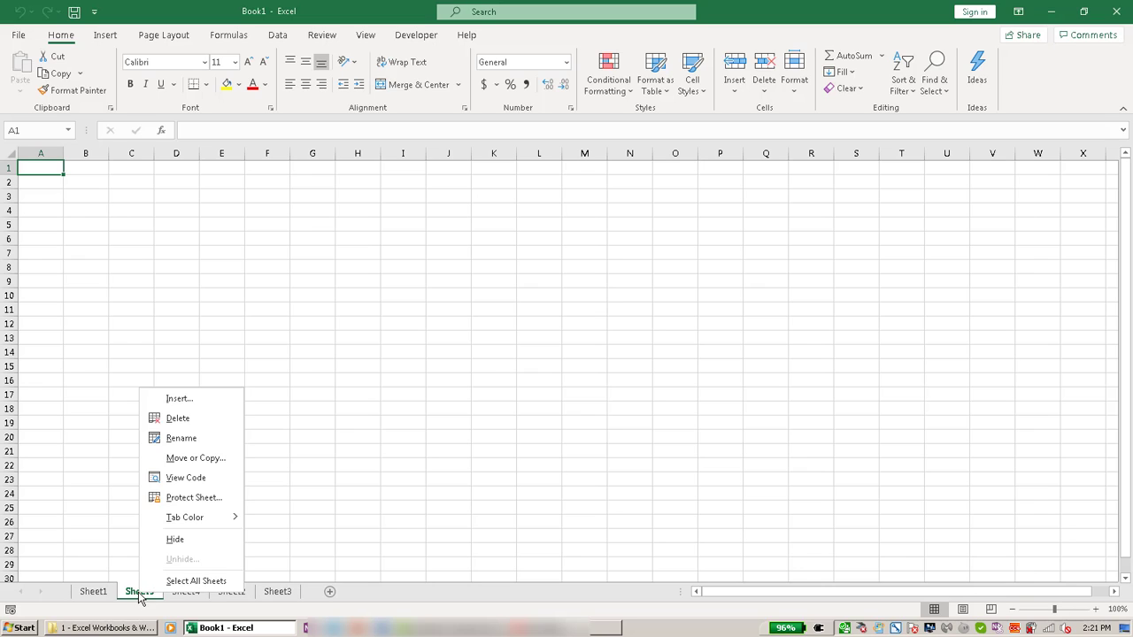
left_click(175, 420)
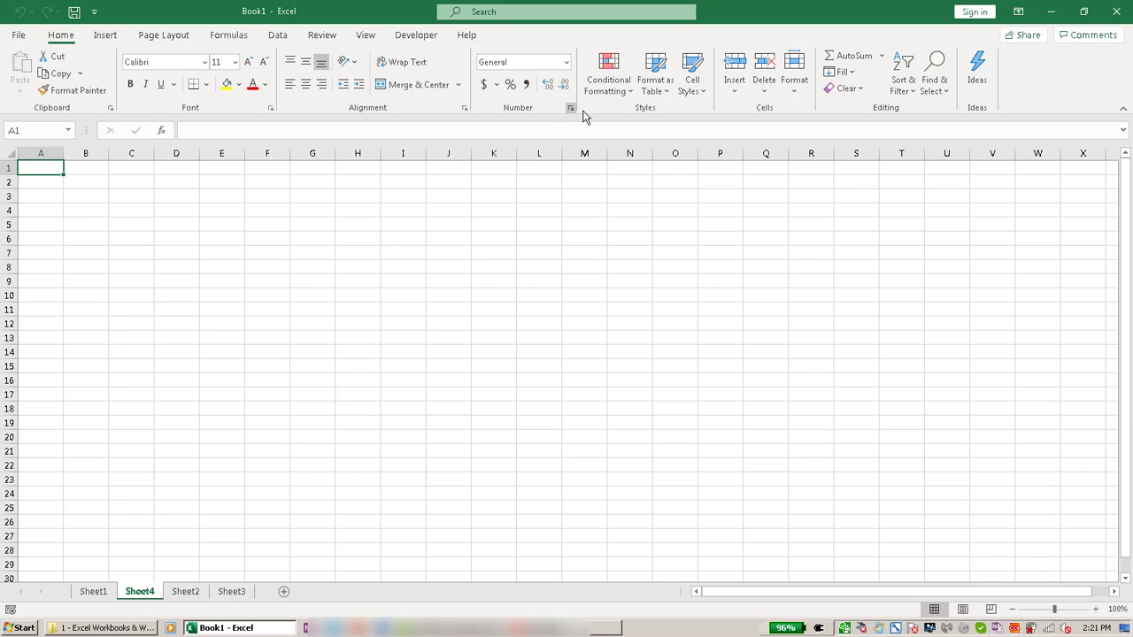
left_click(766, 94)
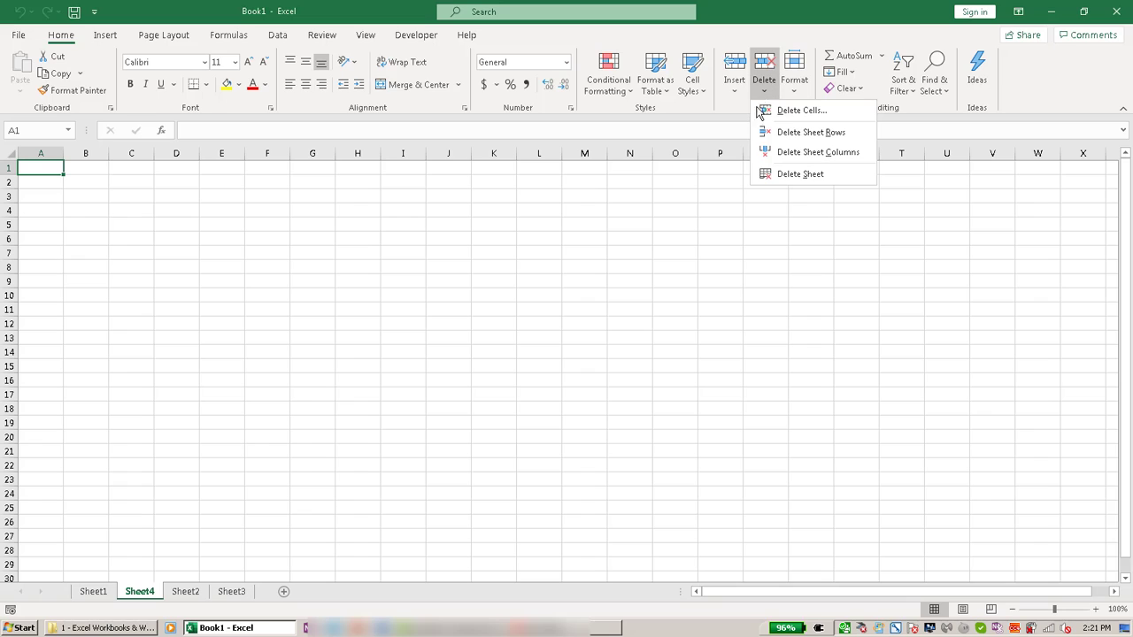
left_click(780, 177)
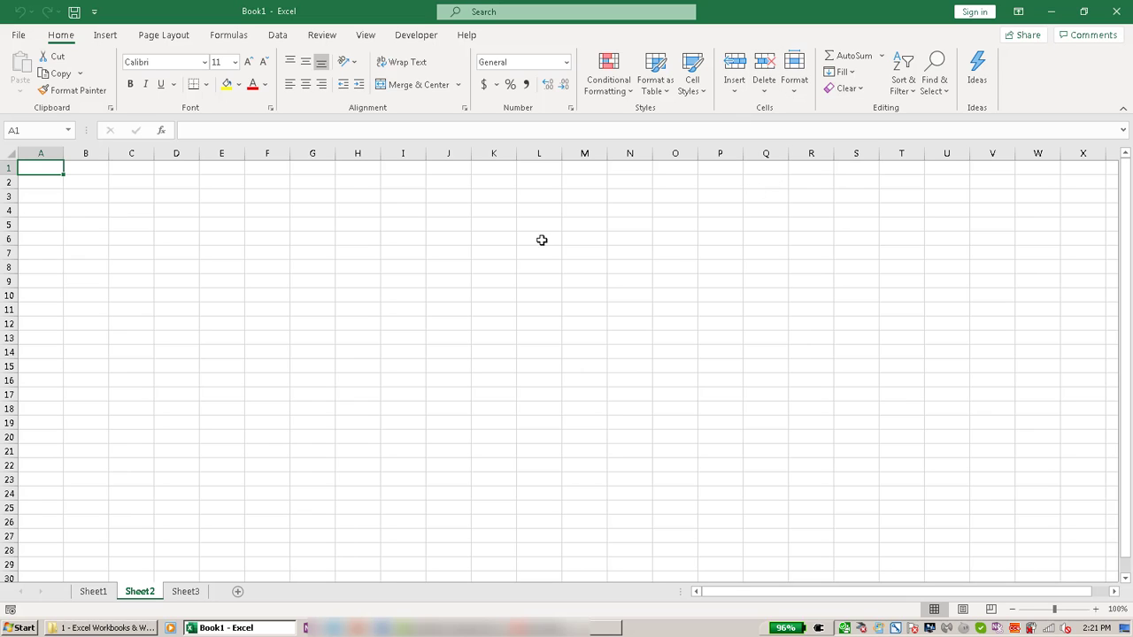